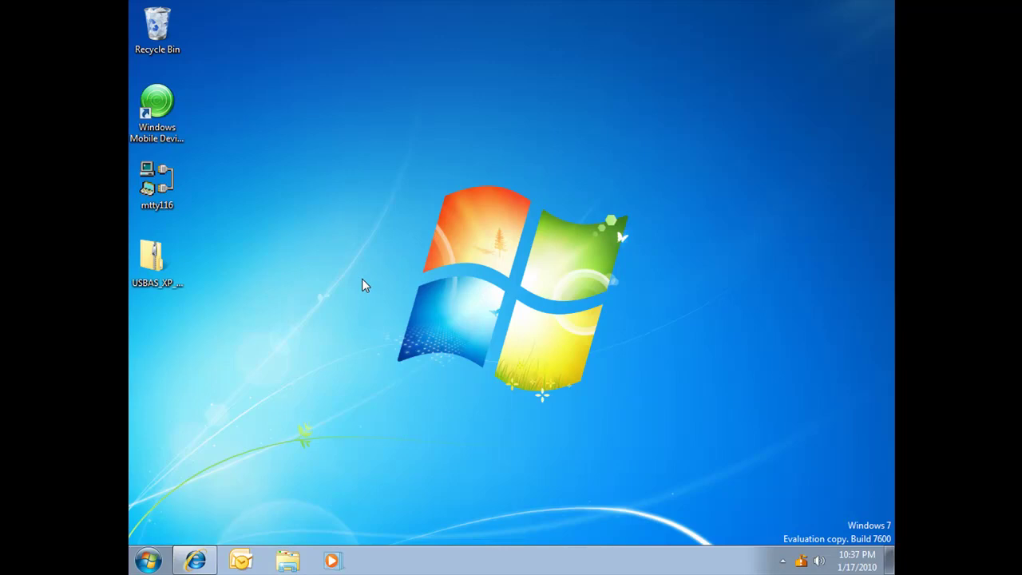
- Extract the USBAS_XP_Drivers_for_Vista-7 archive on the desktop, check the driver files in its USBAS folder, and close the folder window
left_click(157, 289)
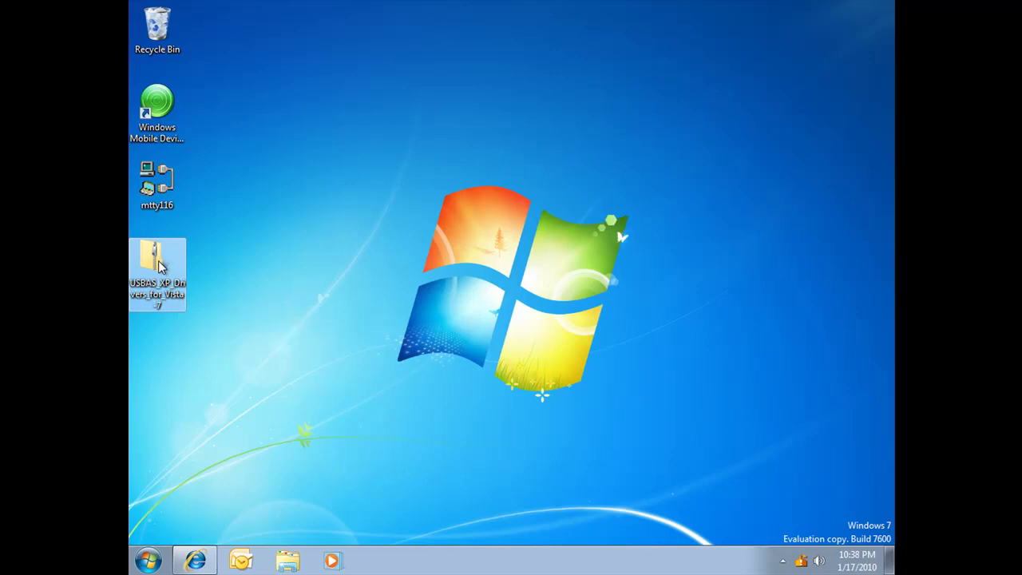
right_click(160, 266)
left_click(235, 292)
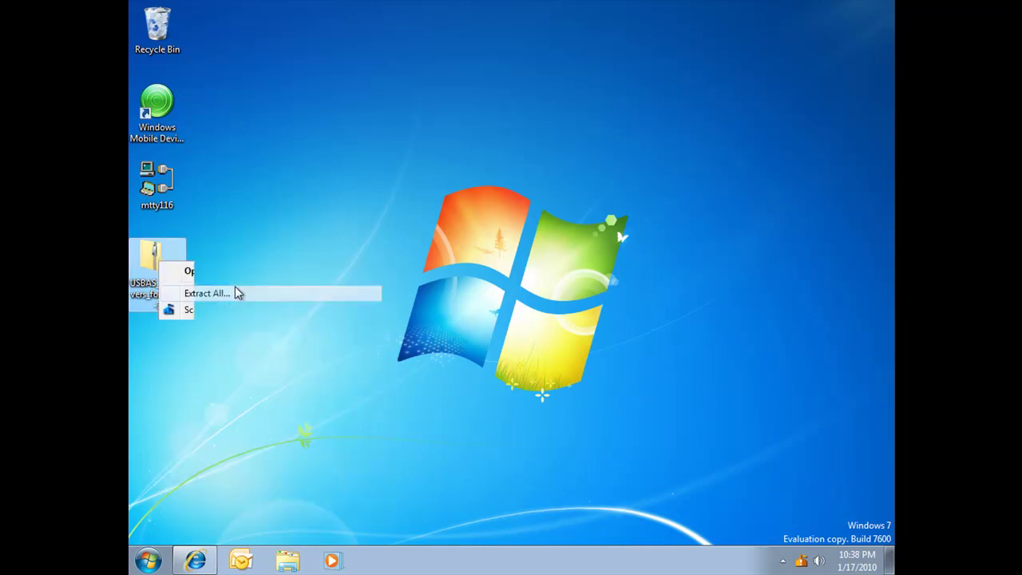
left_click(660, 422)
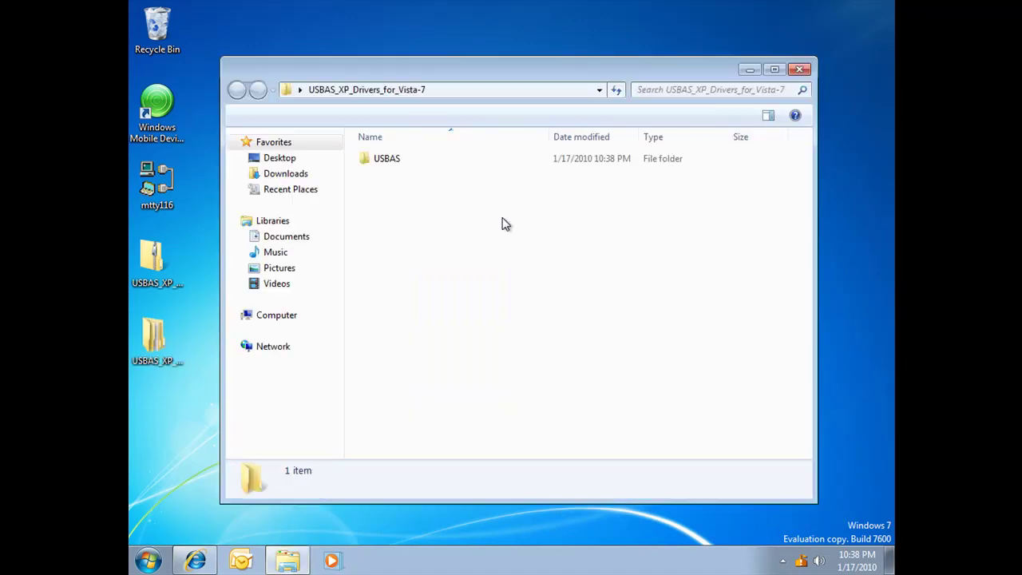
double_click(403, 161)
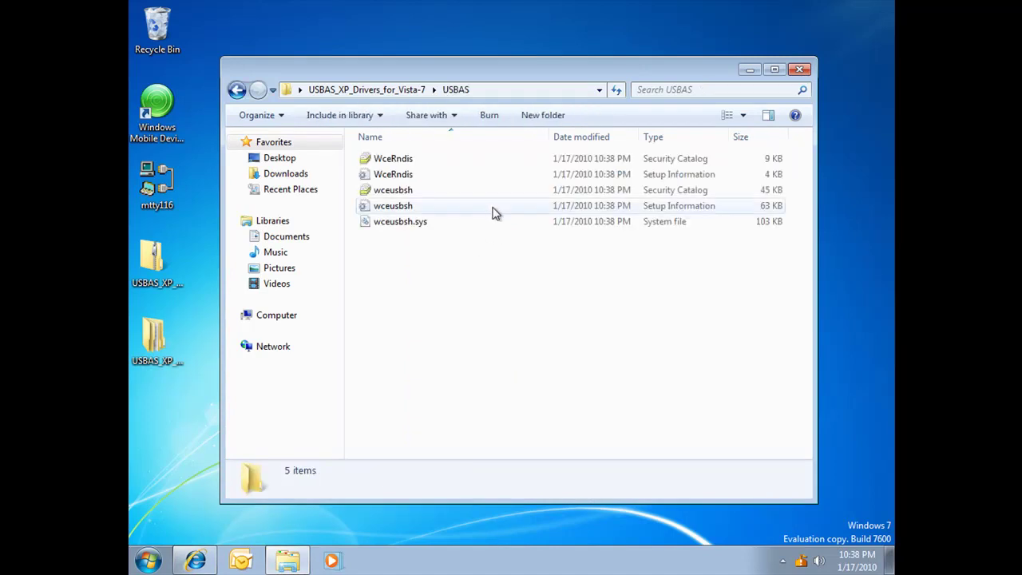
left_click(798, 73)
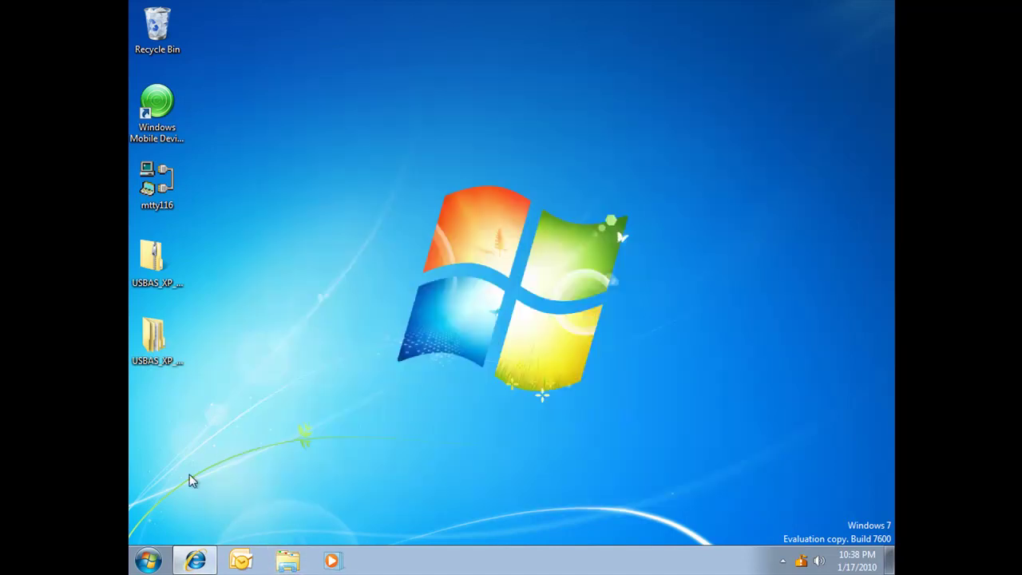
- Apply the connection settings in Windows Mobile Device Center, allow the program to make changes, and close it
left_click(148, 562)
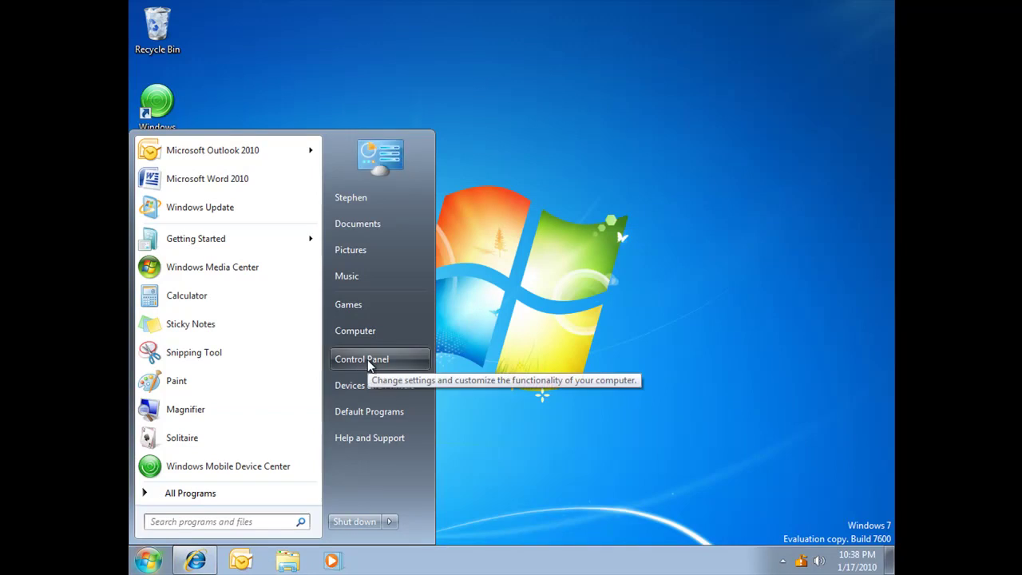
left_click(227, 466)
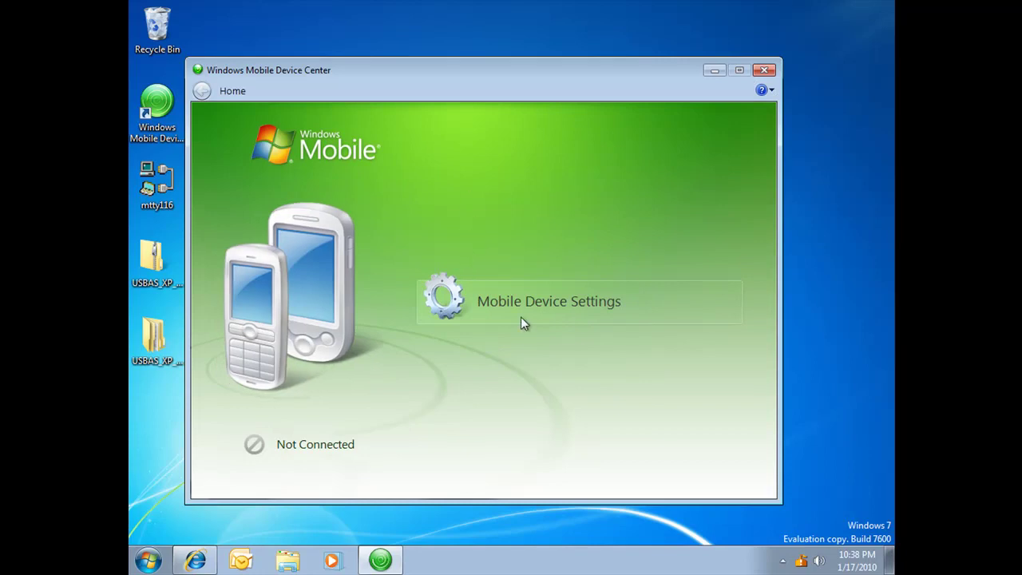
mouse_move(531, 304)
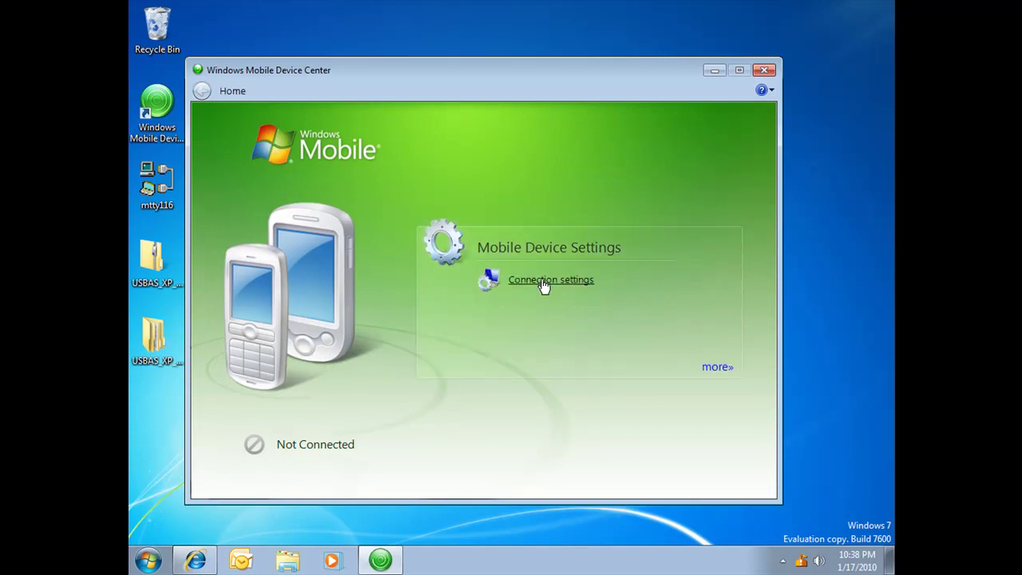
left_click(542, 281)
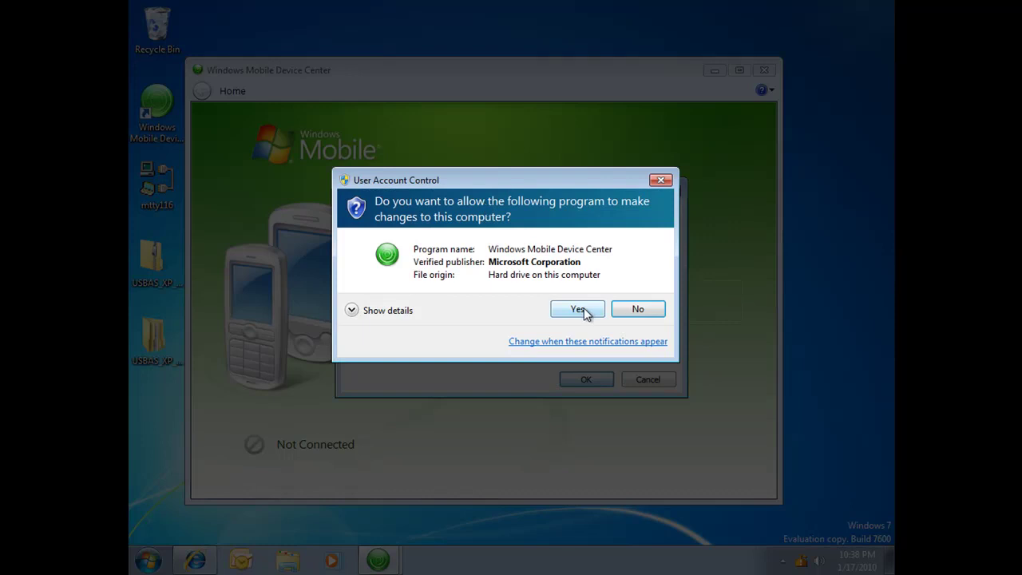
left_click(577, 308)
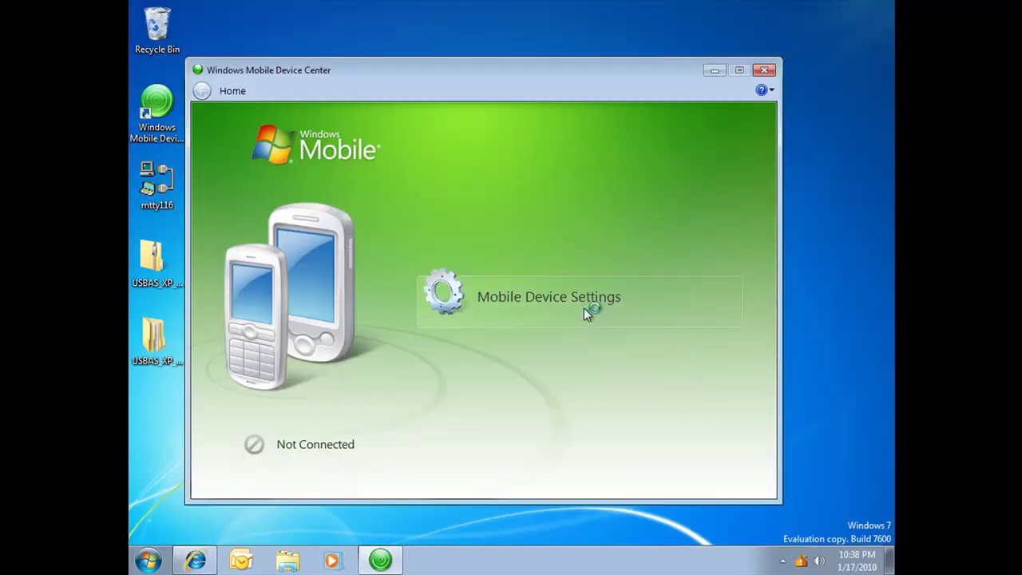
left_click(763, 71)
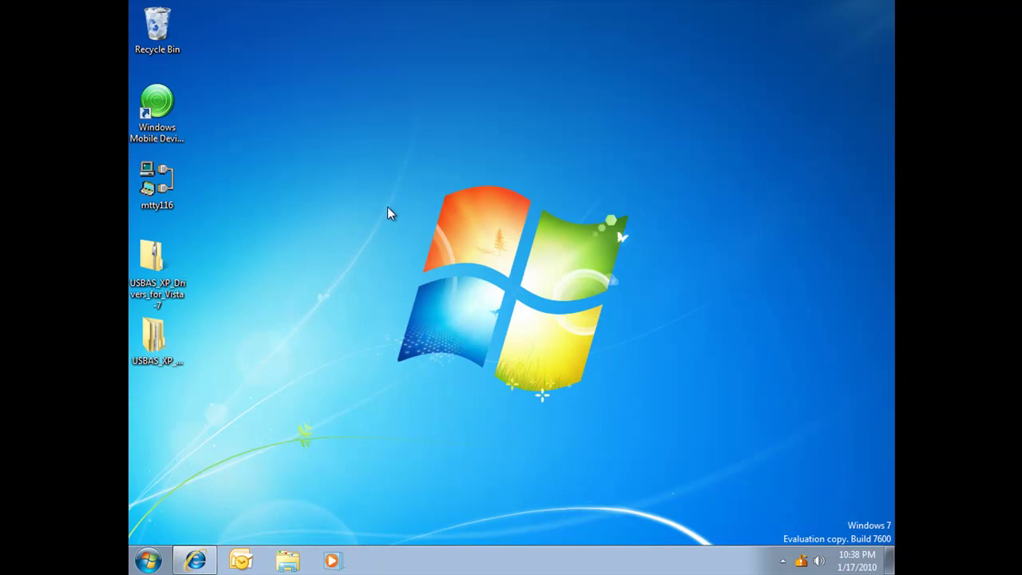
- Open Device Manager in Computer Management and bring up the driver properties of HTC USB Sync under Mobile devices
left_click(147, 560)
right_click(371, 336)
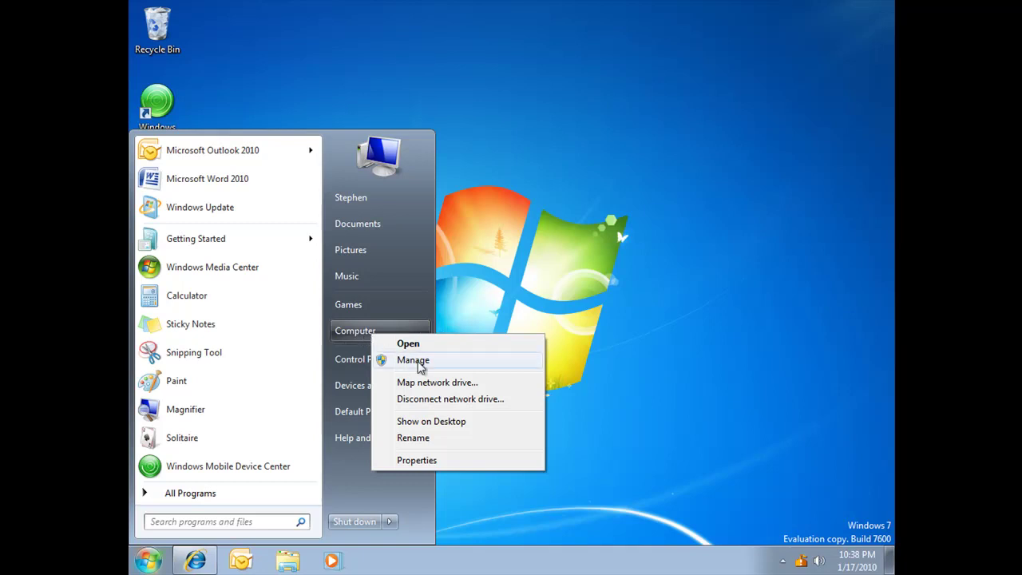
key("Escape")
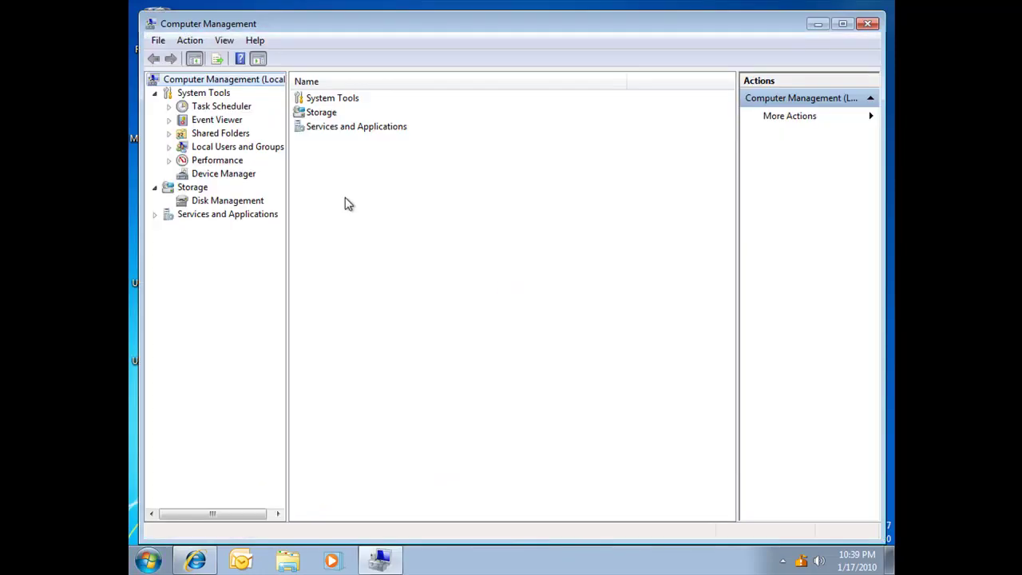
left_click(224, 174)
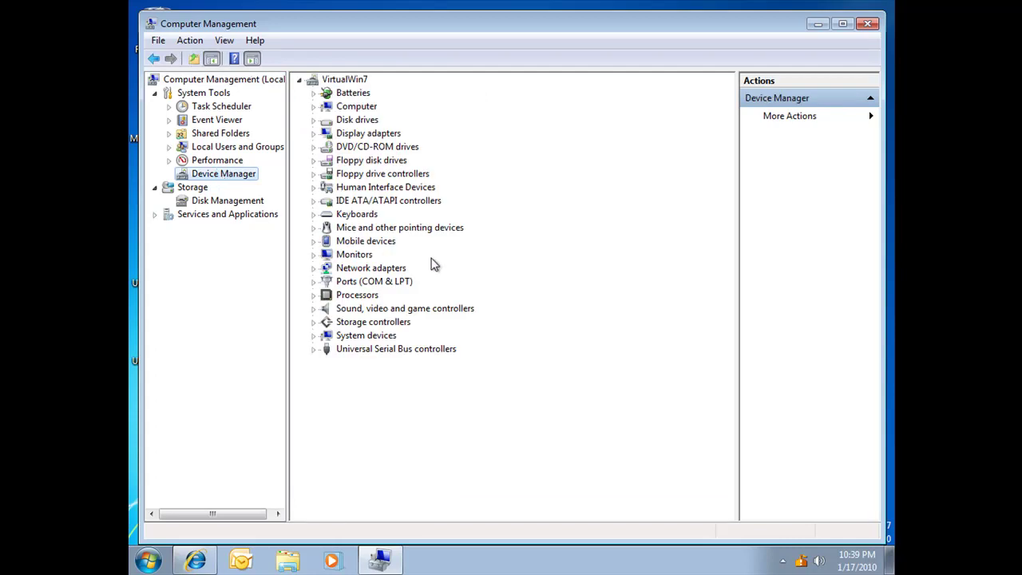
left_click(376, 243)
double_click(376, 244)
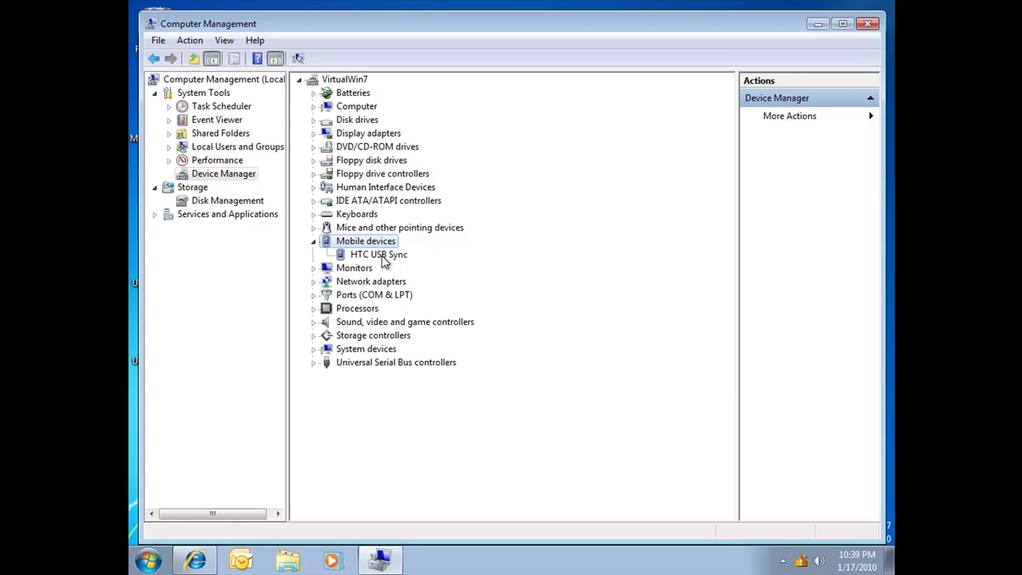
double_click(384, 257)
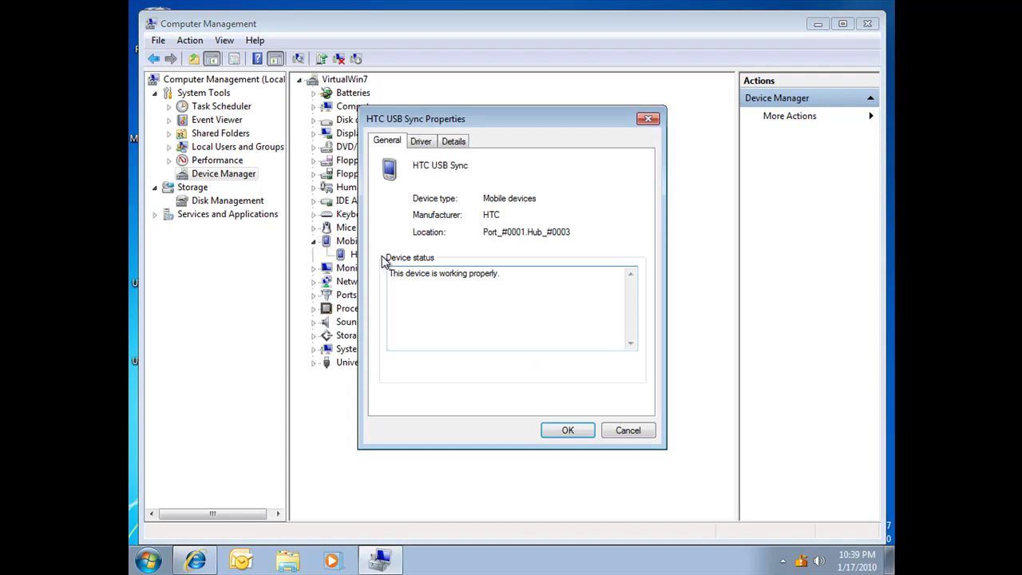
left_click(422, 144)
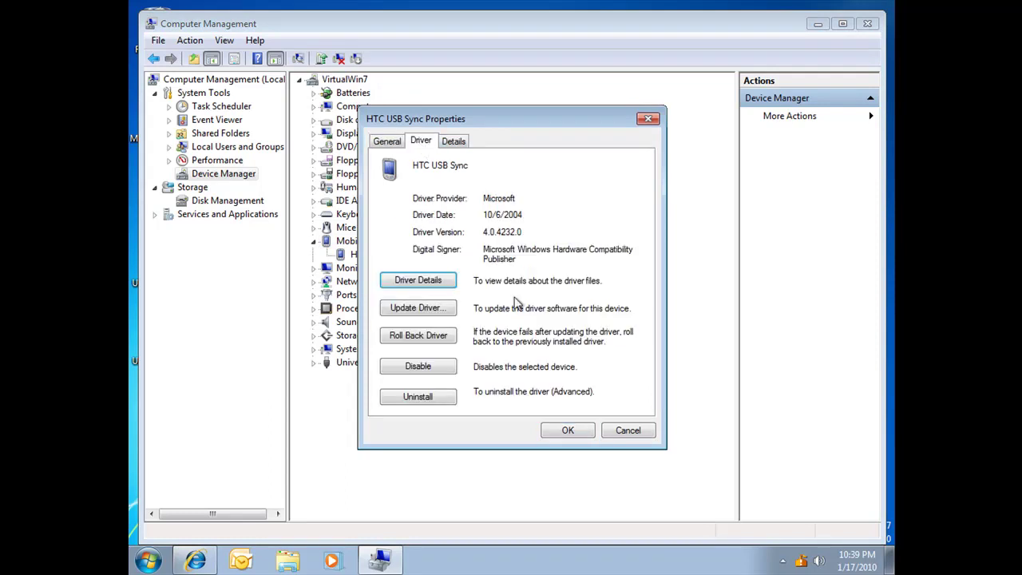
- Start a manual driver update for HTC USB Sync, choosing from the computer's driver list and installing from disk
left_click(425, 309)
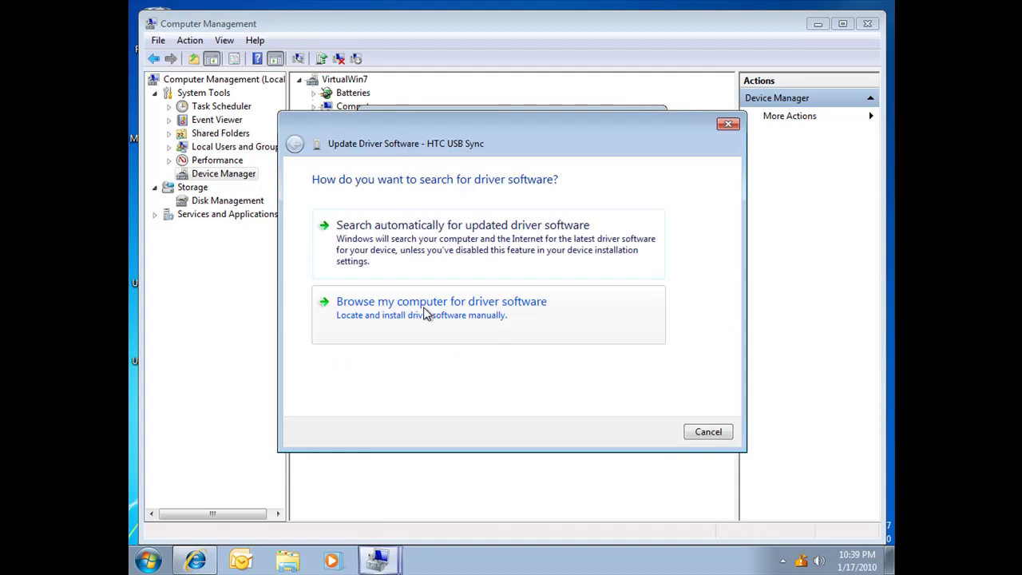
left_click(483, 316)
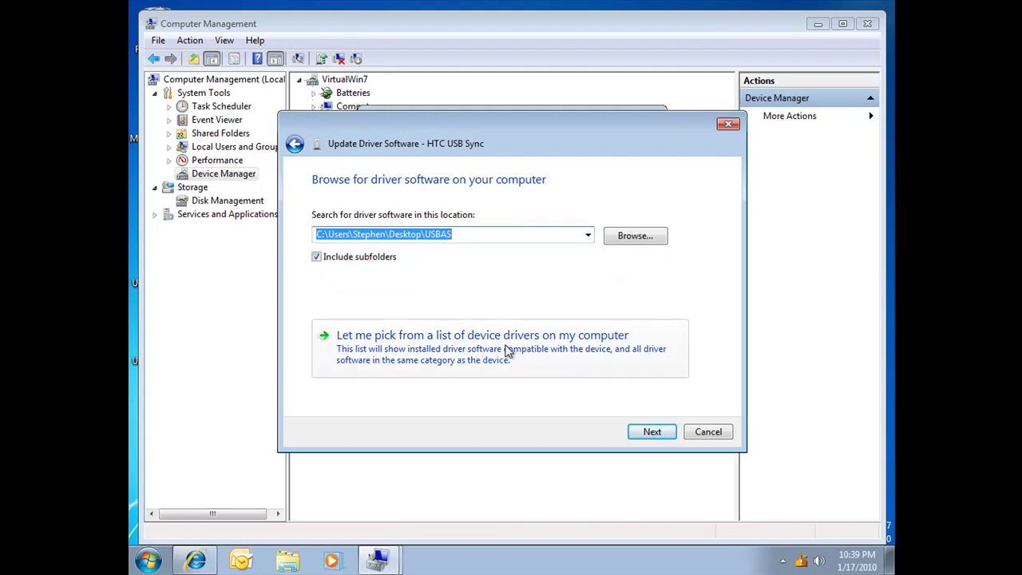
left_click(505, 351)
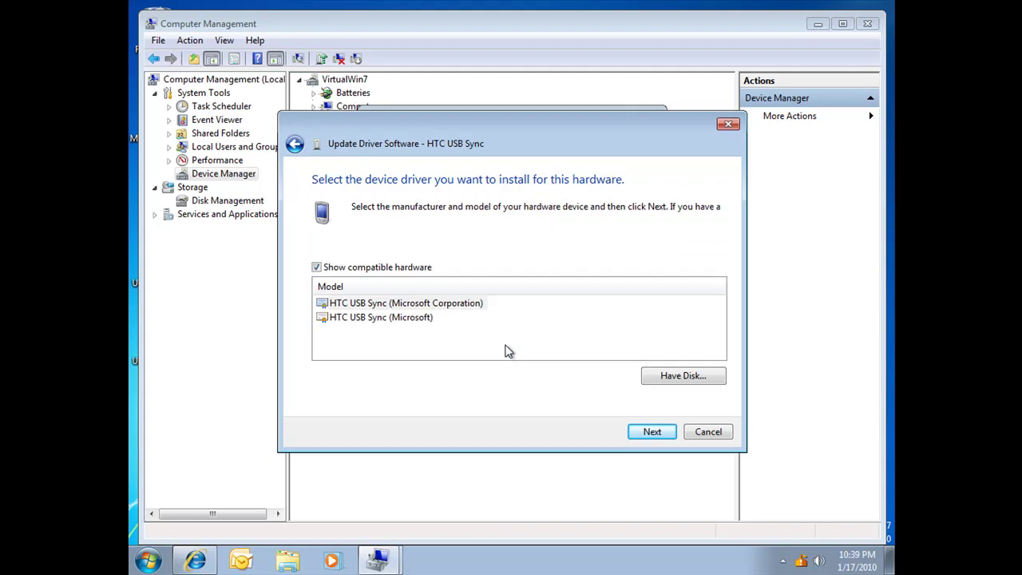
left_click(684, 377)
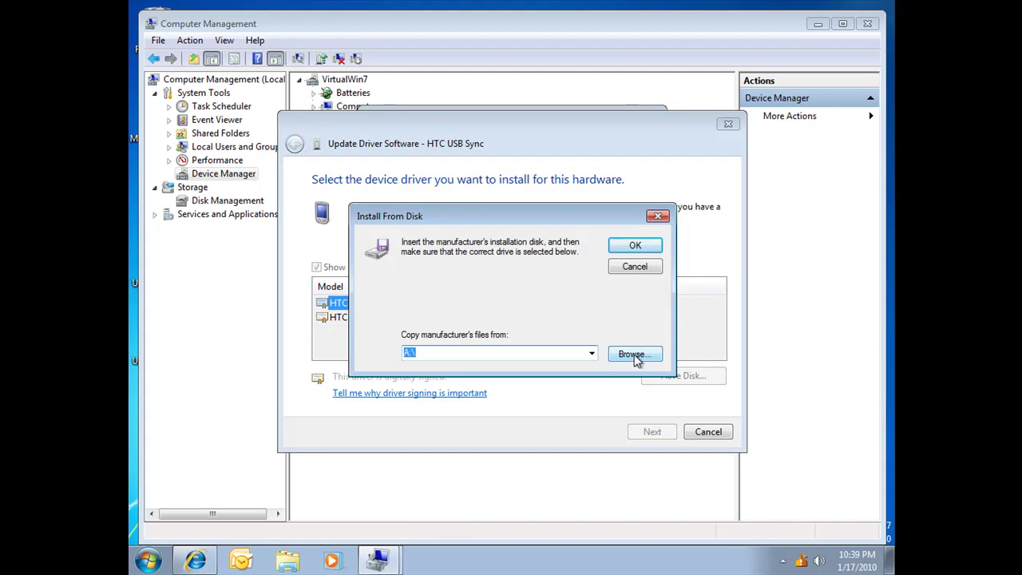
- Load WceRndis.inf from the USBAS folder inside USBAS_XP_Drivers_for_Vista-7 on the desktop as the driver source
left_click(635, 356)
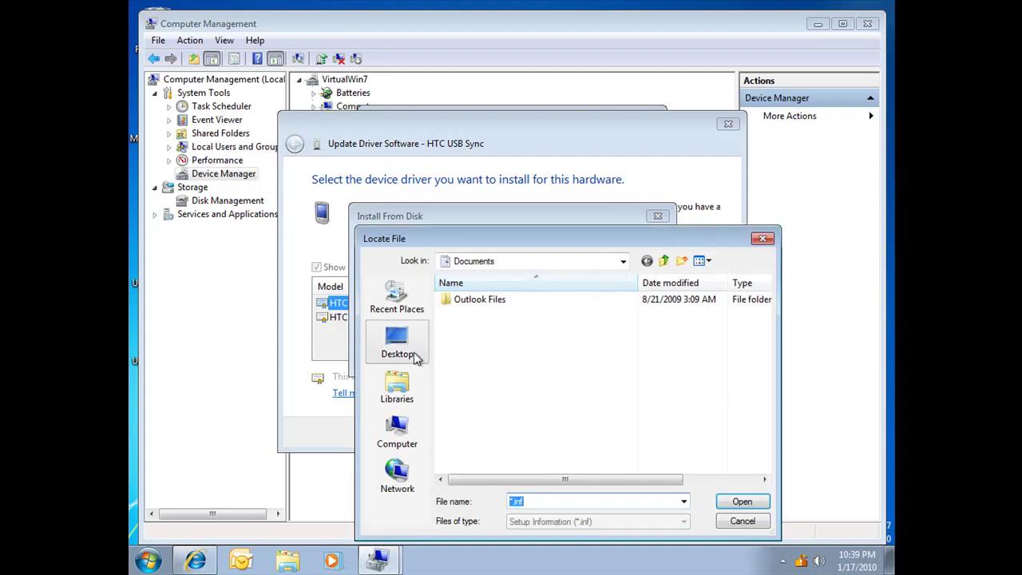
left_click(399, 353)
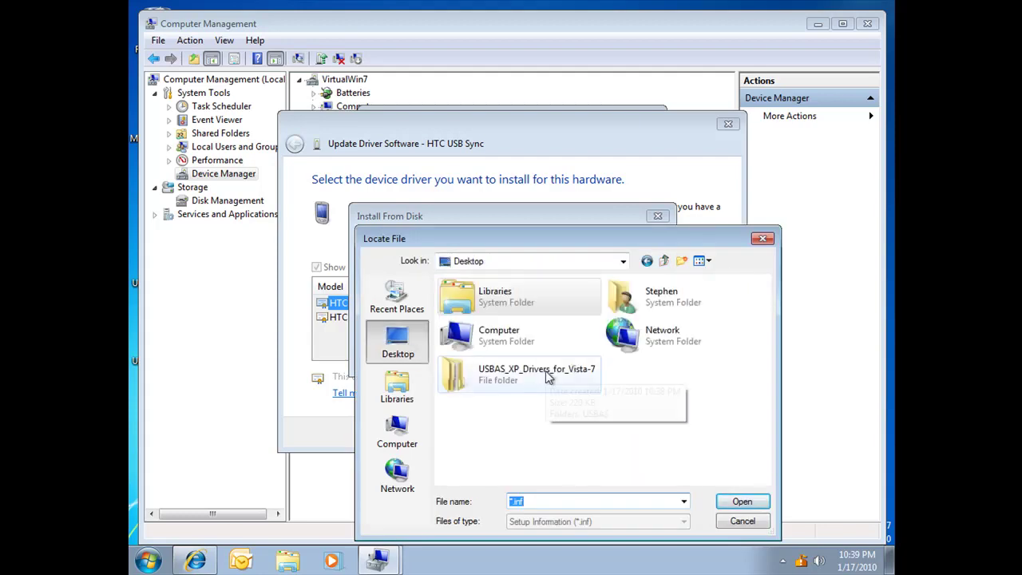
double_click(539, 373)
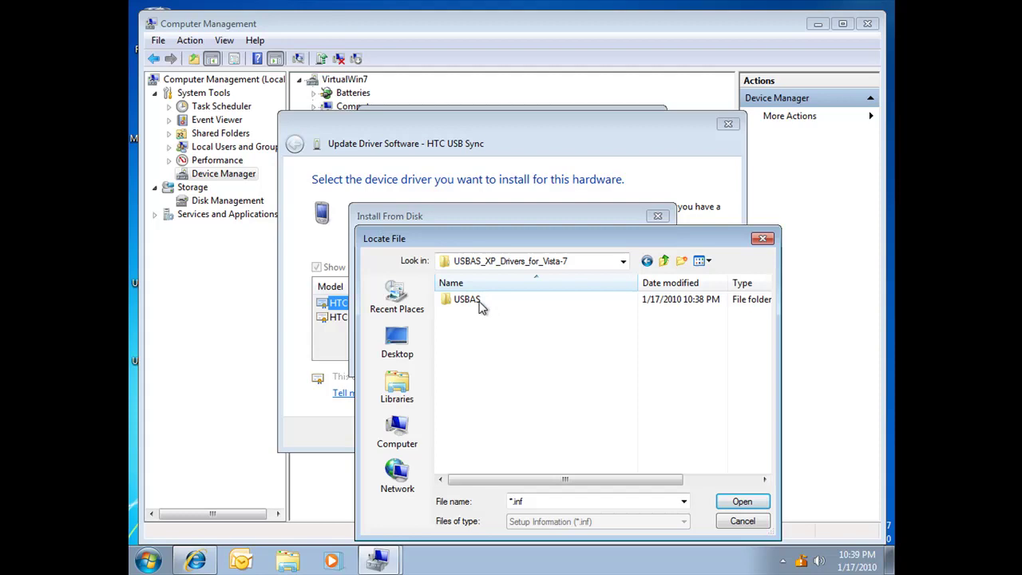
double_click(479, 304)
left_click(479, 305)
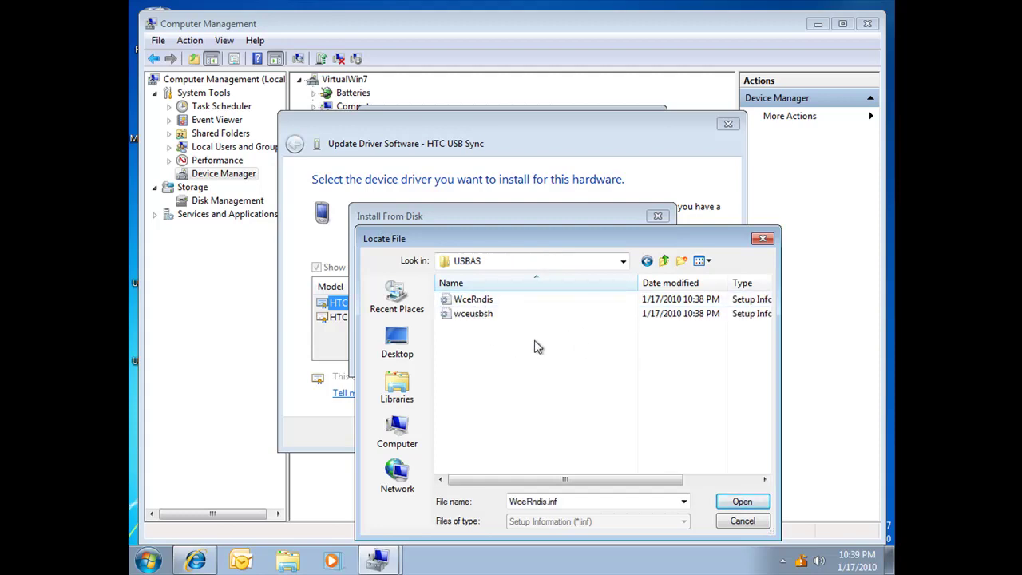
left_click(743, 501)
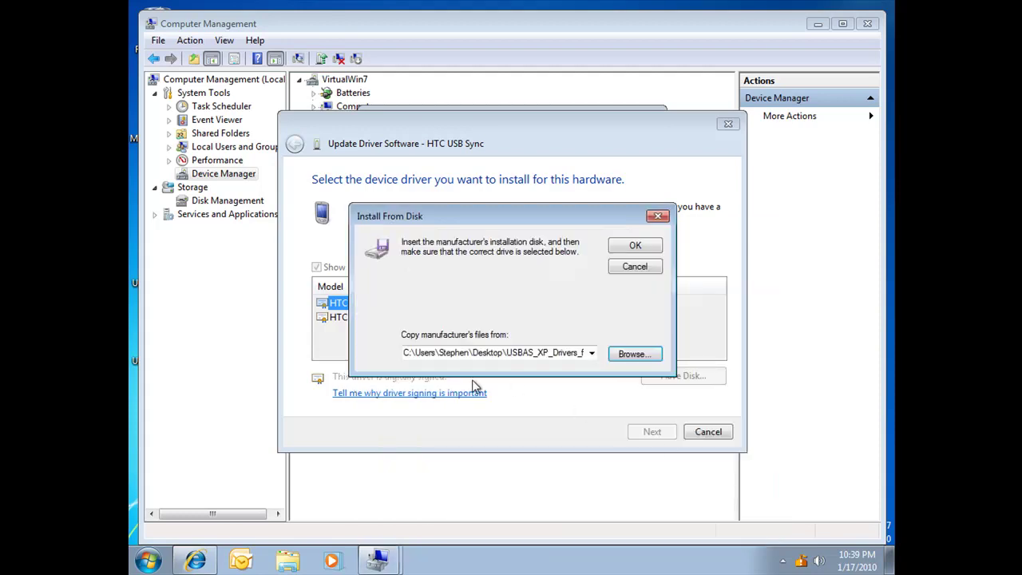
left_click(631, 247)
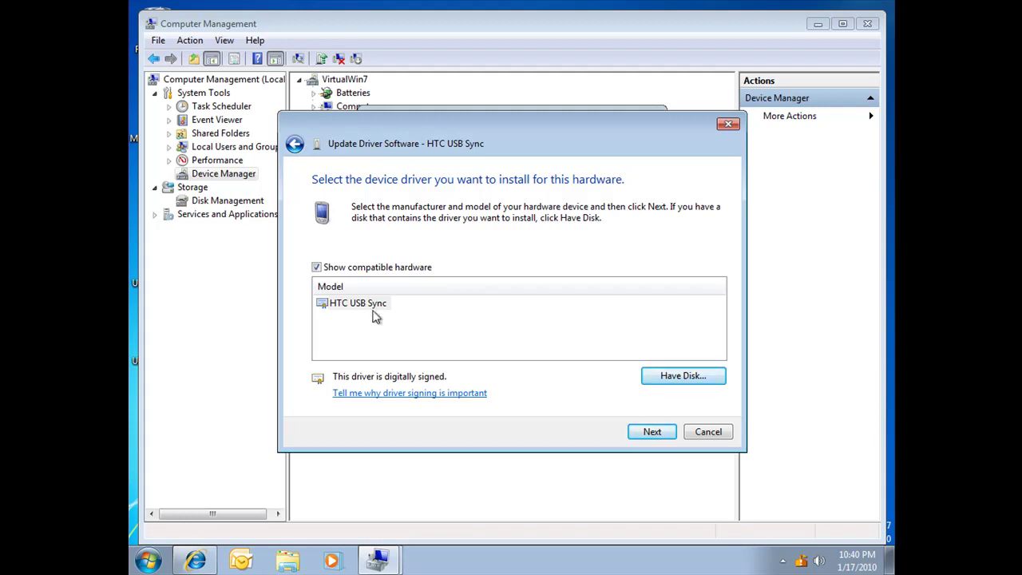
- Install the HTC USB Sync driver, then close the update wizard, the device properties and Computer Management
left_click(652, 435)
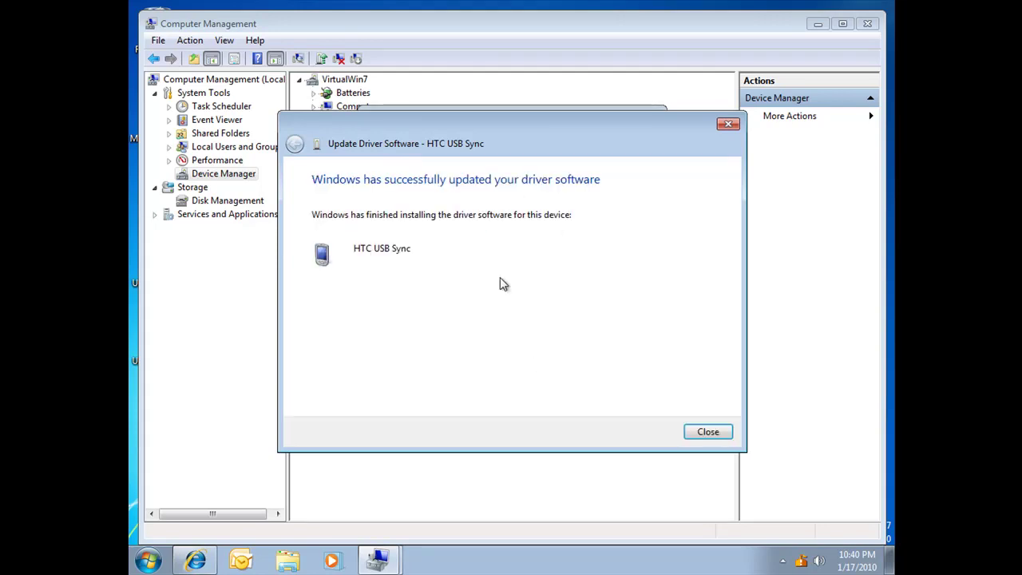
left_click(708, 432)
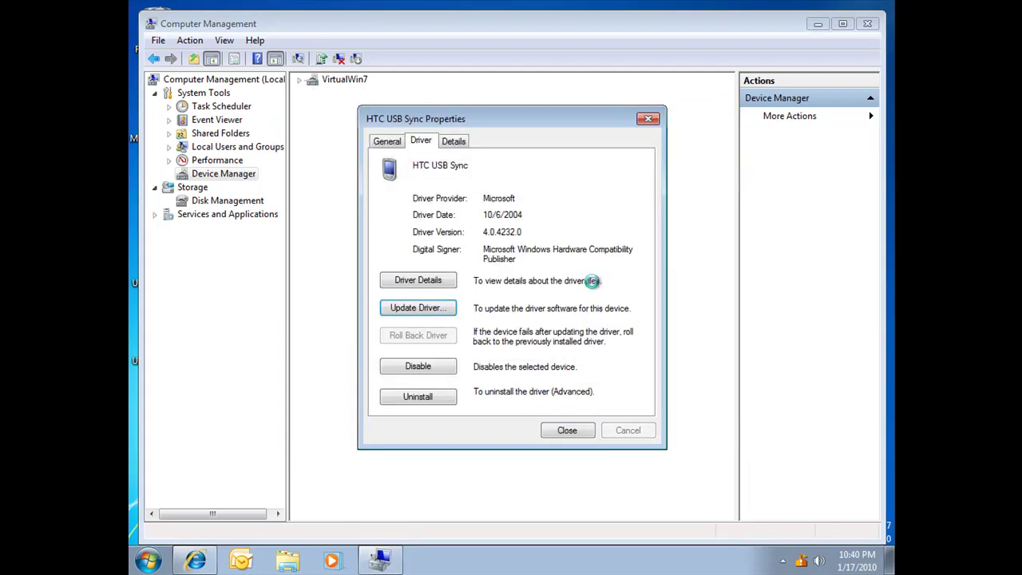
left_click(567, 430)
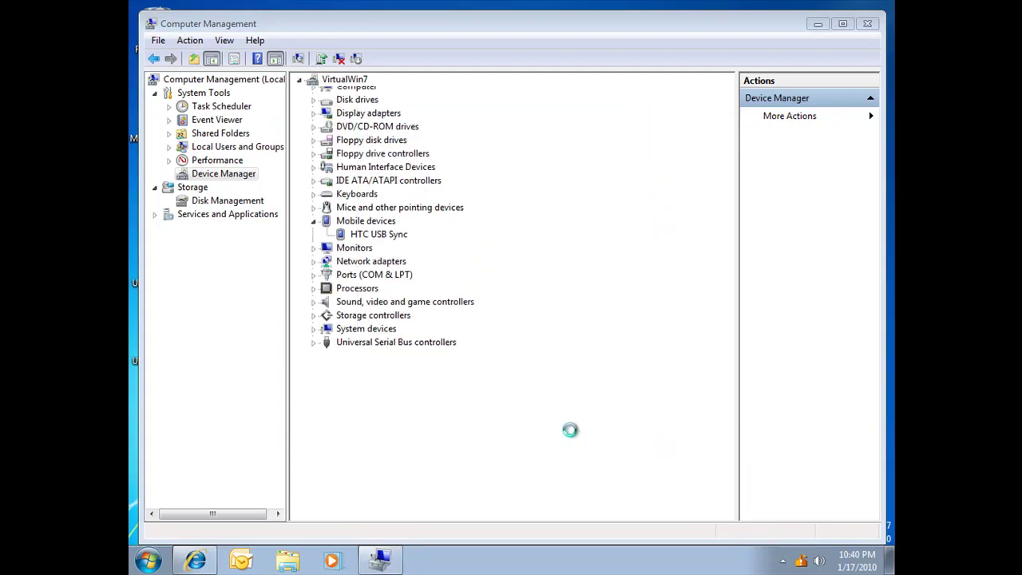
left_click(868, 26)
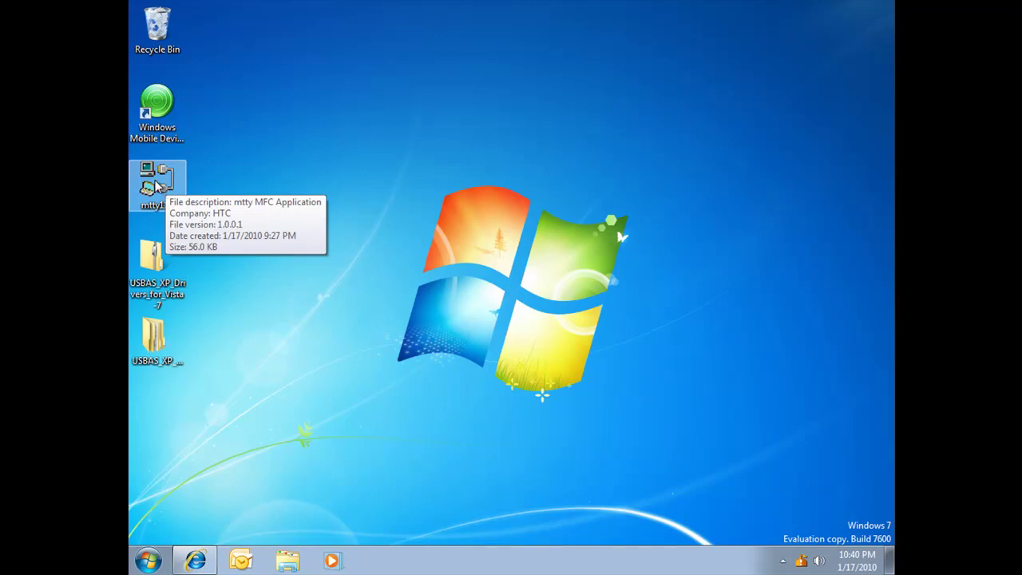
- Launch mtty116 from the desktop and open a connection on port \\.\WCEUSBSH001
double_click(158, 185)
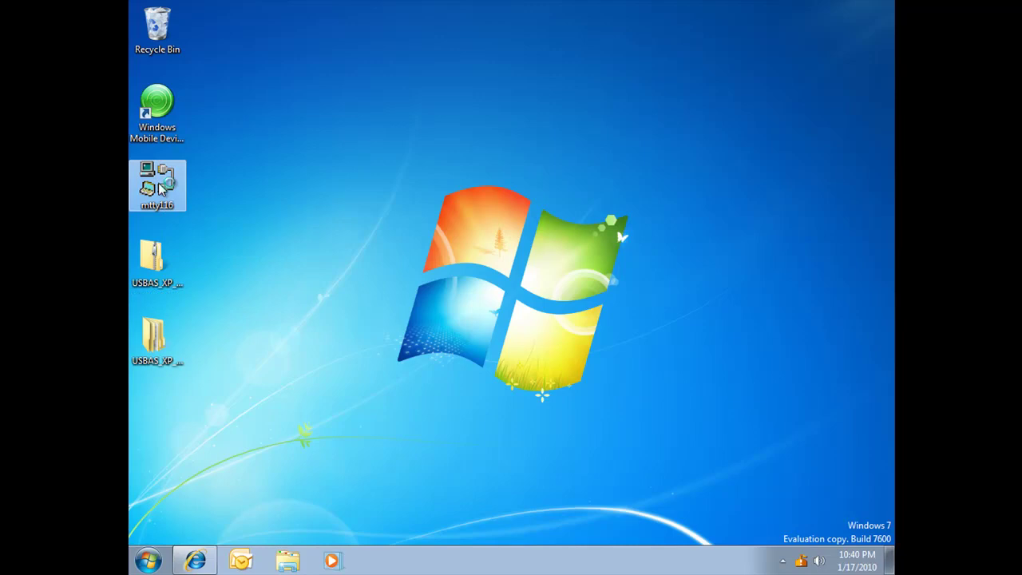
left_click(469, 215)
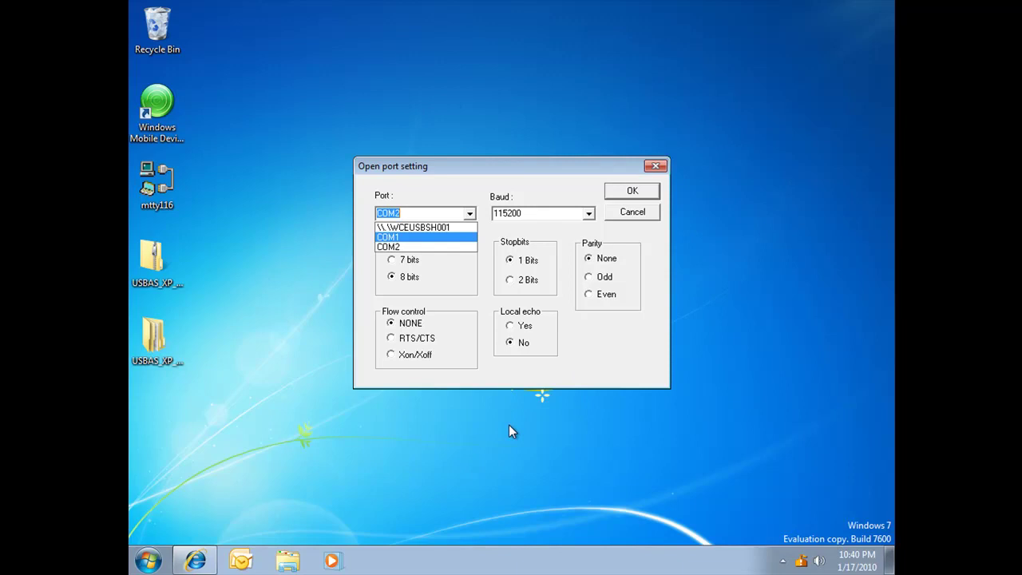
left_click(427, 228)
left_click(629, 193)
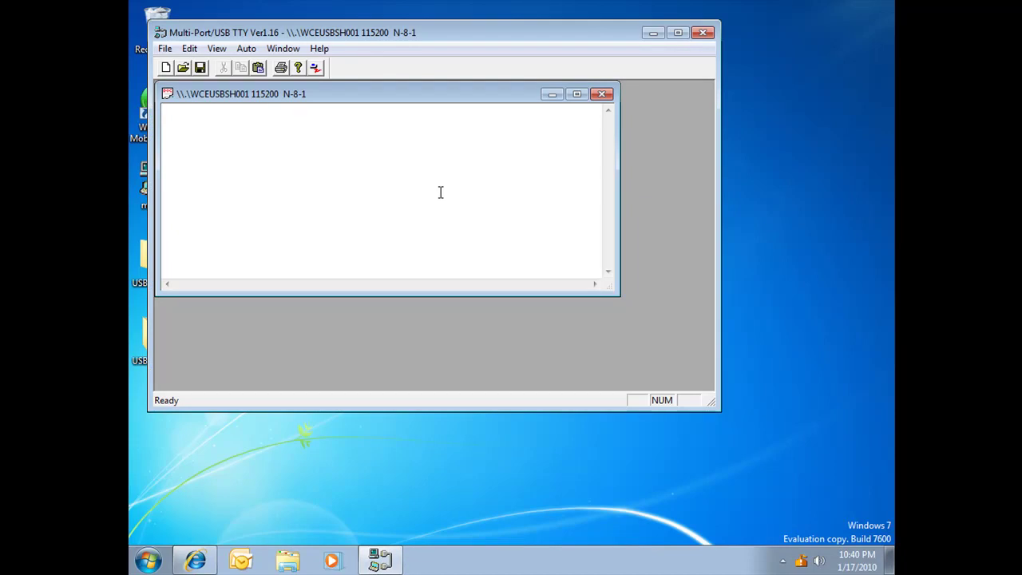
- Bring up the device's command prompt in the terminal and run the command "task 32"
key("Return")
type("task 32")
key("Return")
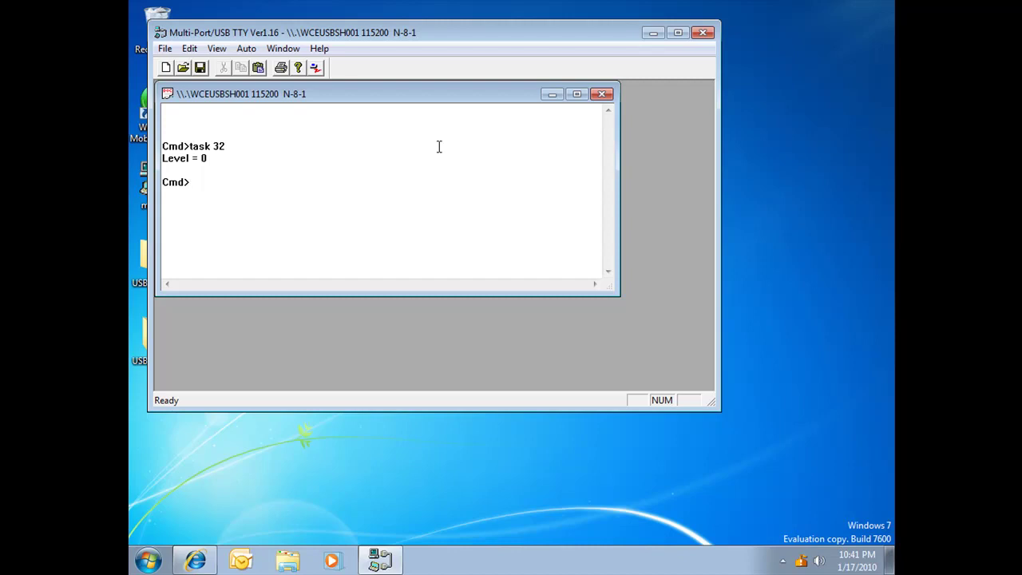
- Close the MTTY terminal without saving the \\.\WCEUSBSH001 session
left_click(701, 32)
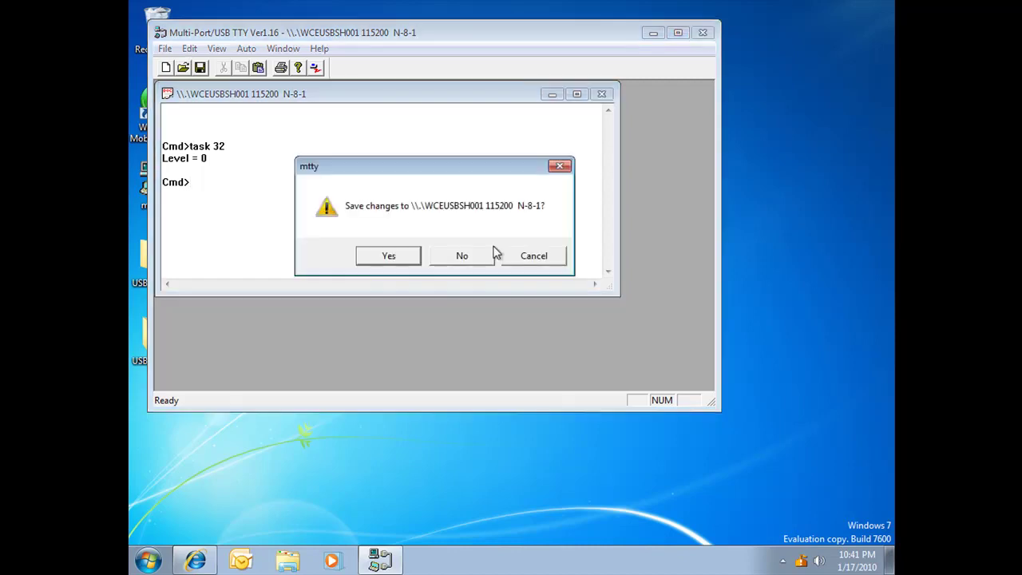
left_click(462, 256)
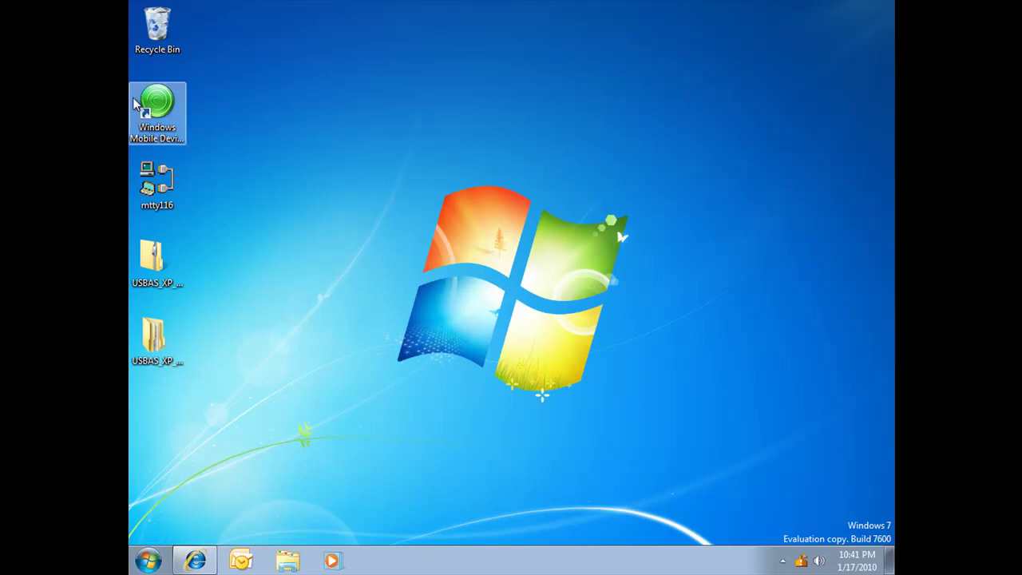
left_click(158, 123)
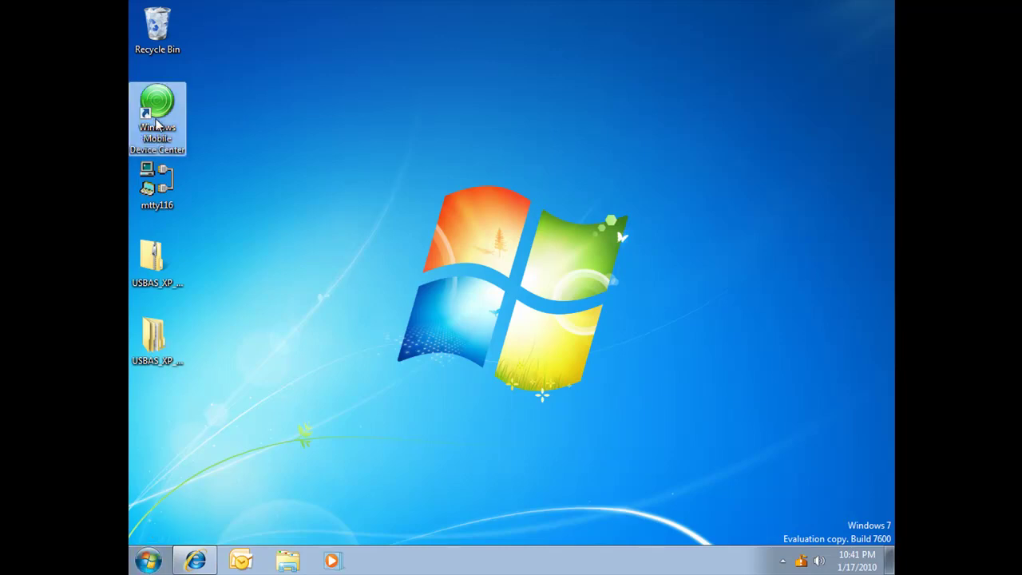
- Open the driver properties of HTC USB Sync under Mobile devices in Computer Management's Device Manager
left_click(149, 563)
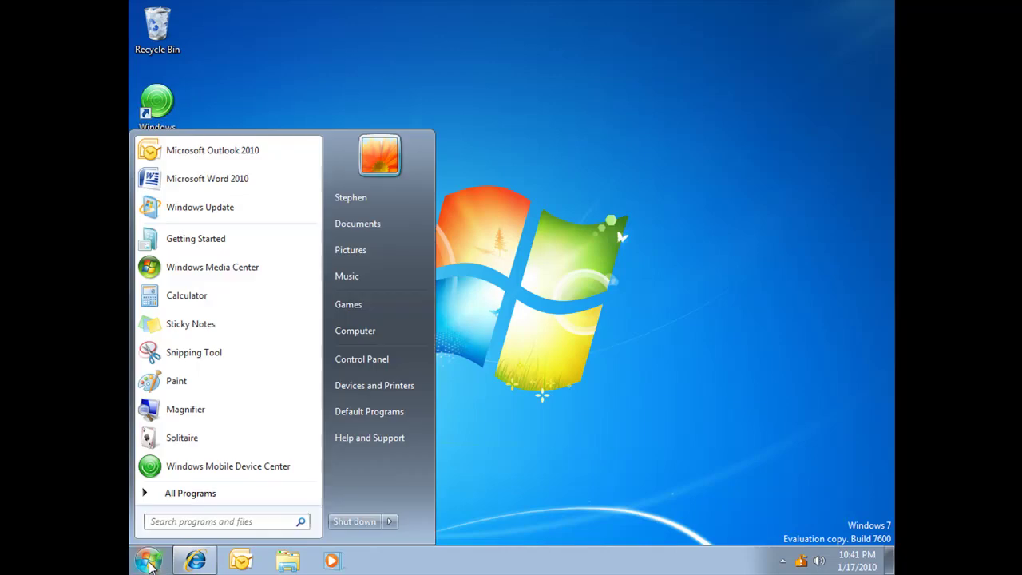
right_click(364, 332)
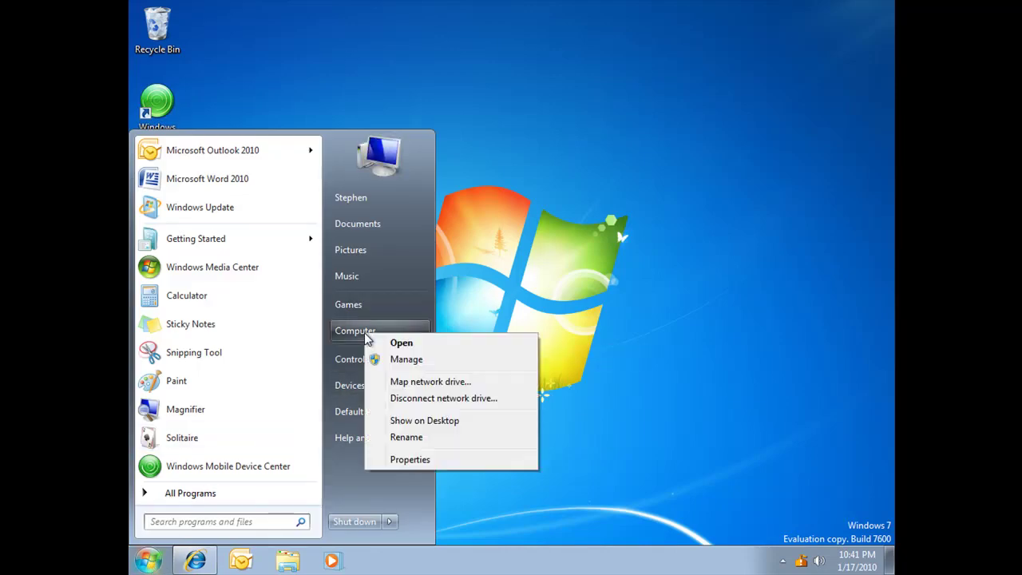
left_click(415, 361)
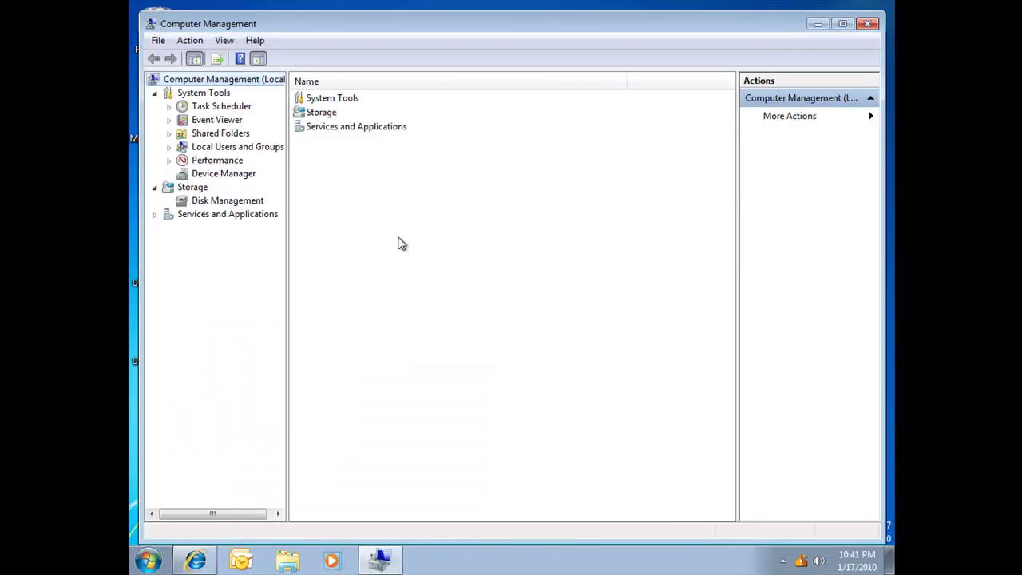
left_click(210, 173)
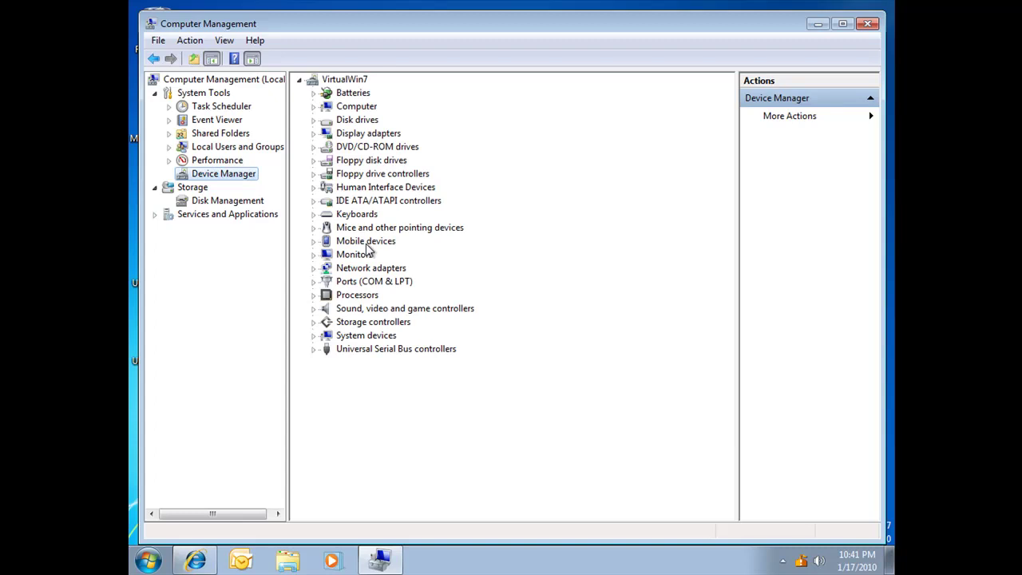
double_click(367, 242)
double_click(390, 258)
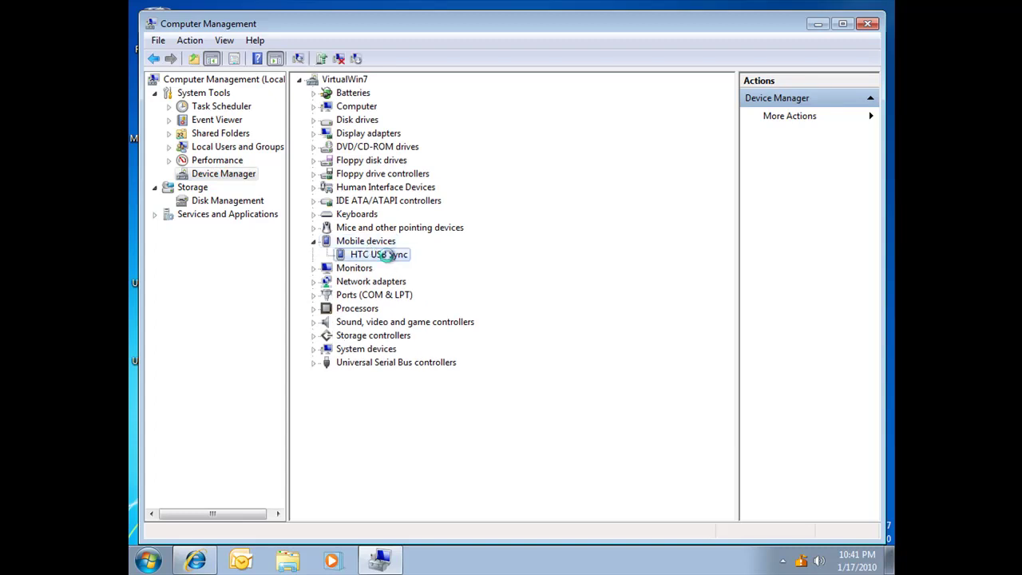
left_click(433, 147)
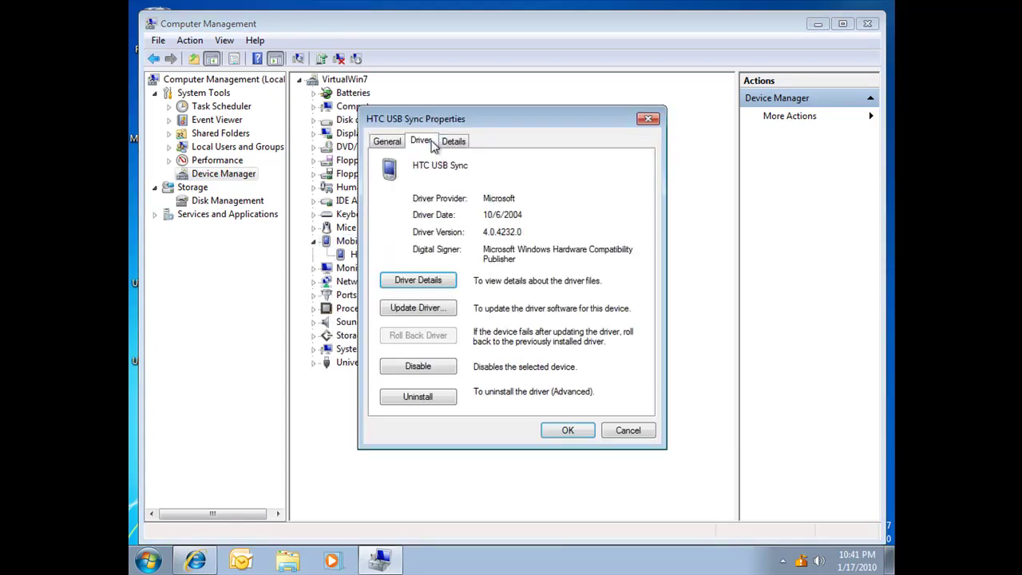
- Uninstall the HTC USB Sync device along with its driver software, and postpone the Windows Update restart by 10 minutes
left_click(423, 399)
left_click(399, 297)
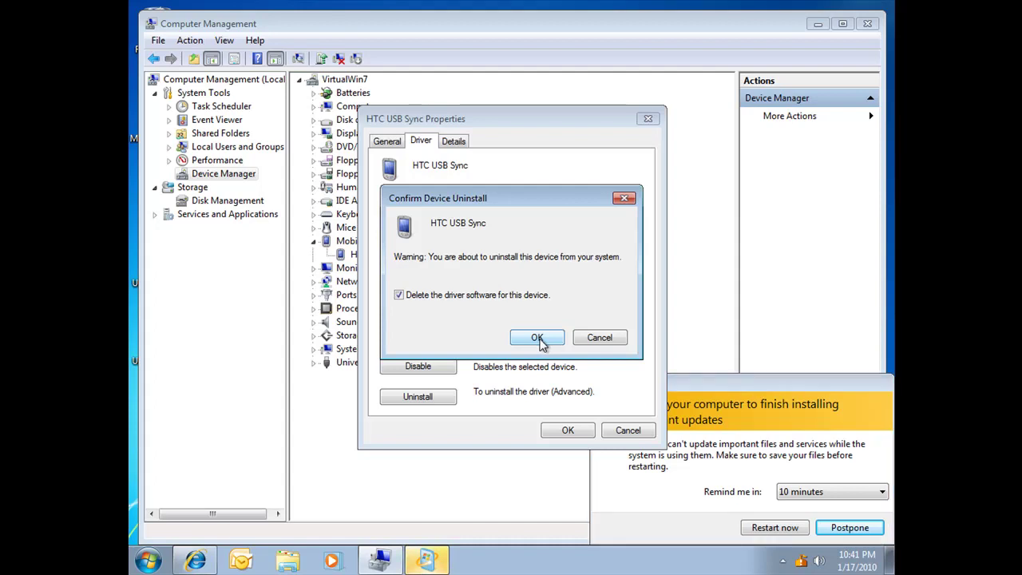
left_click(537, 338)
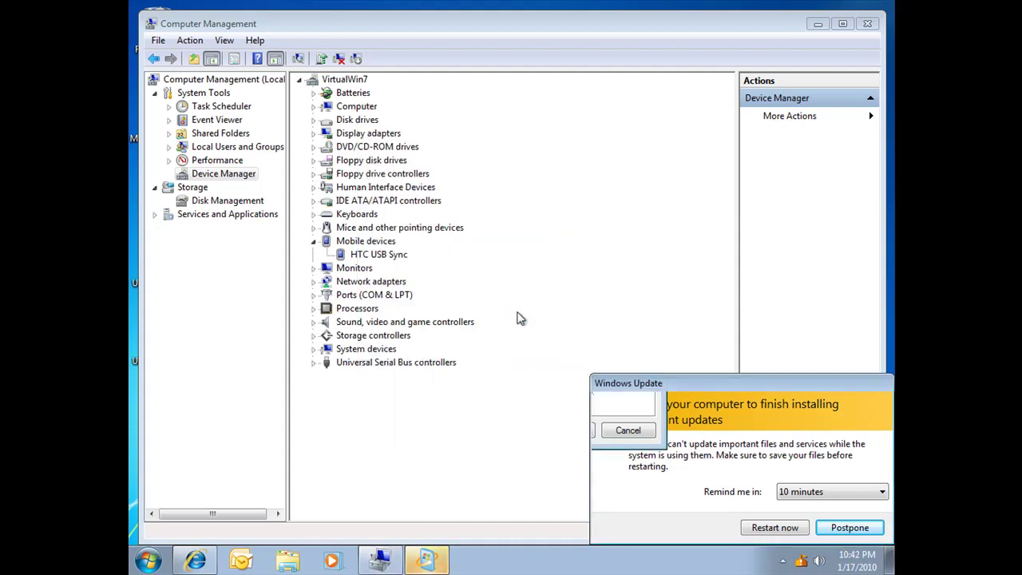
left_click(848, 526)
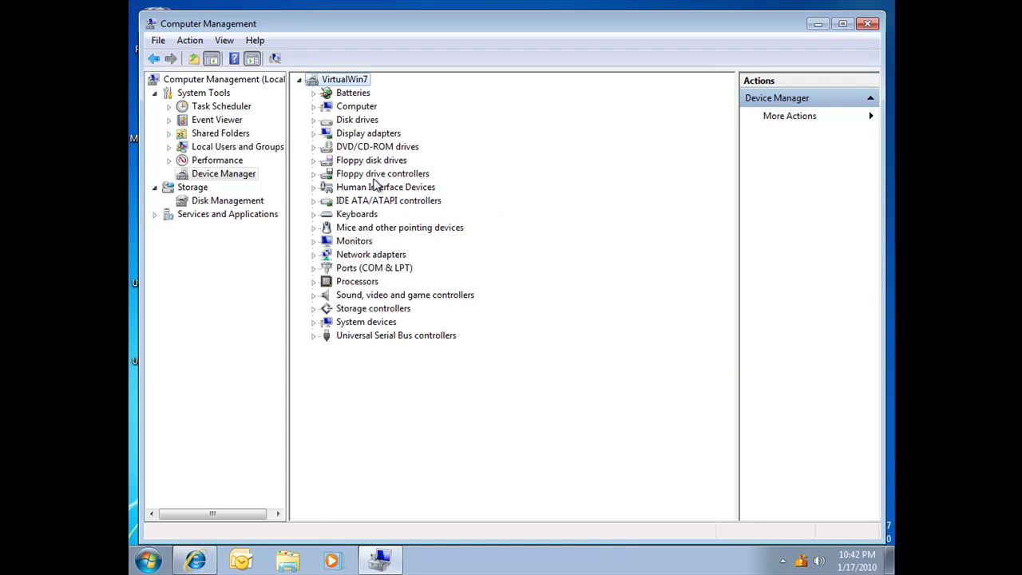
- Scan for hardware changes to reinstall the HTC device's driver, then close the installation status and Computer Management
left_click(275, 64)
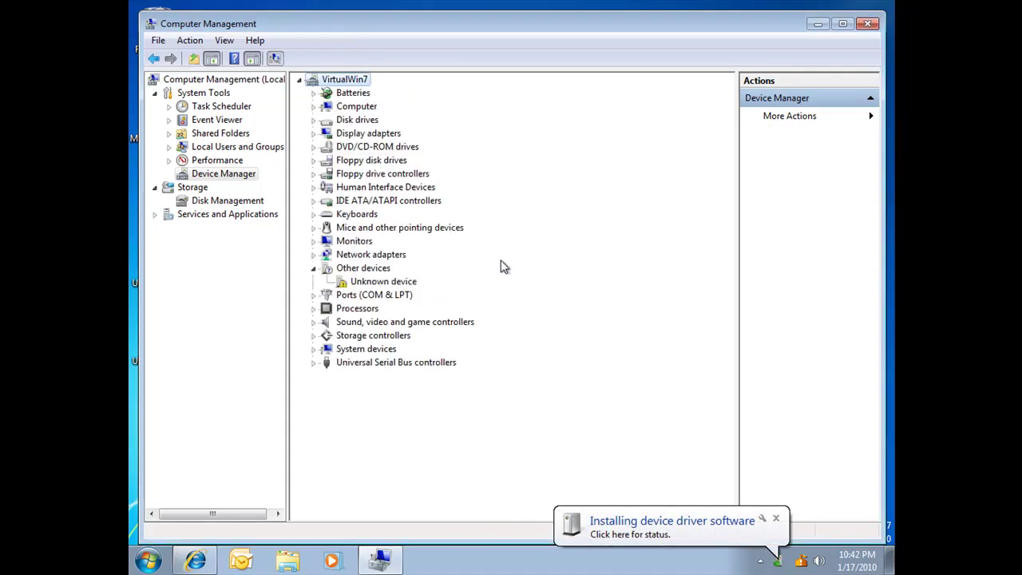
left_click(653, 531)
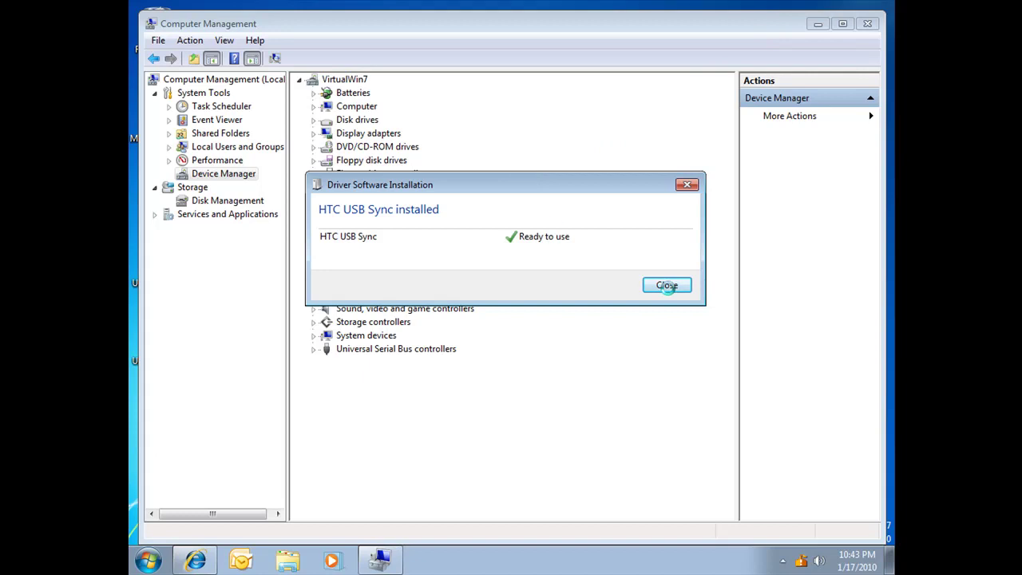
left_click(667, 287)
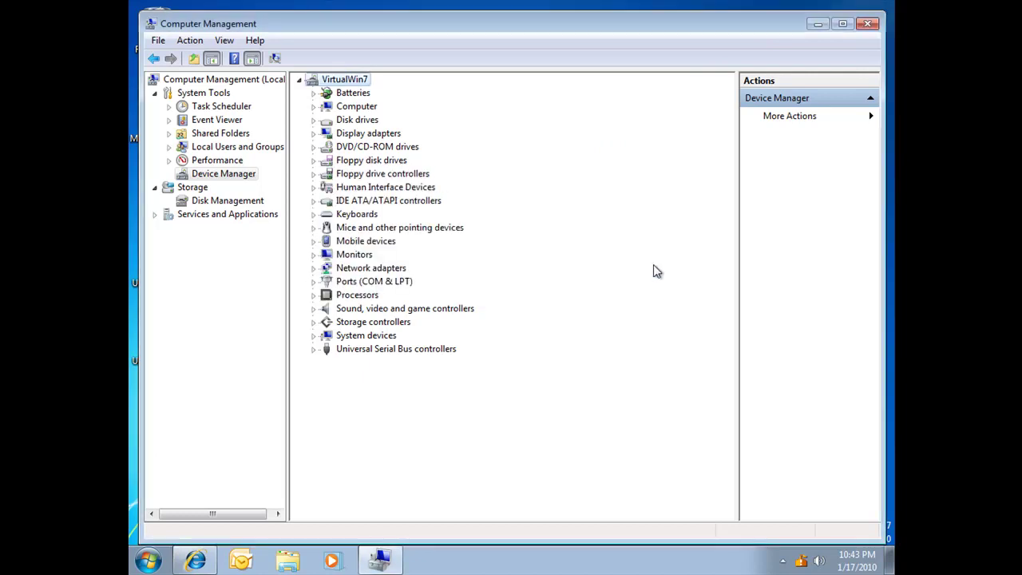
left_click(867, 23)
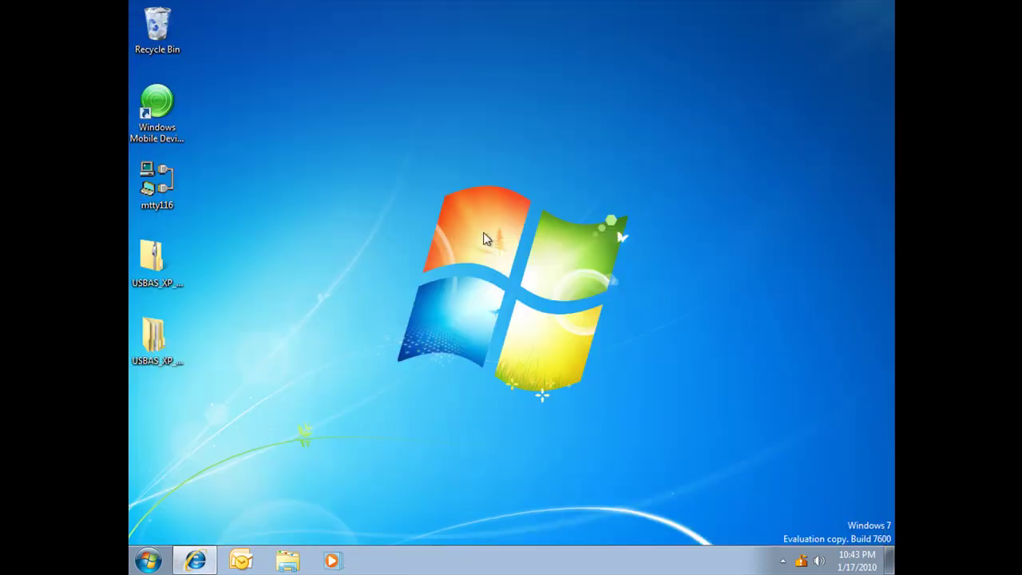